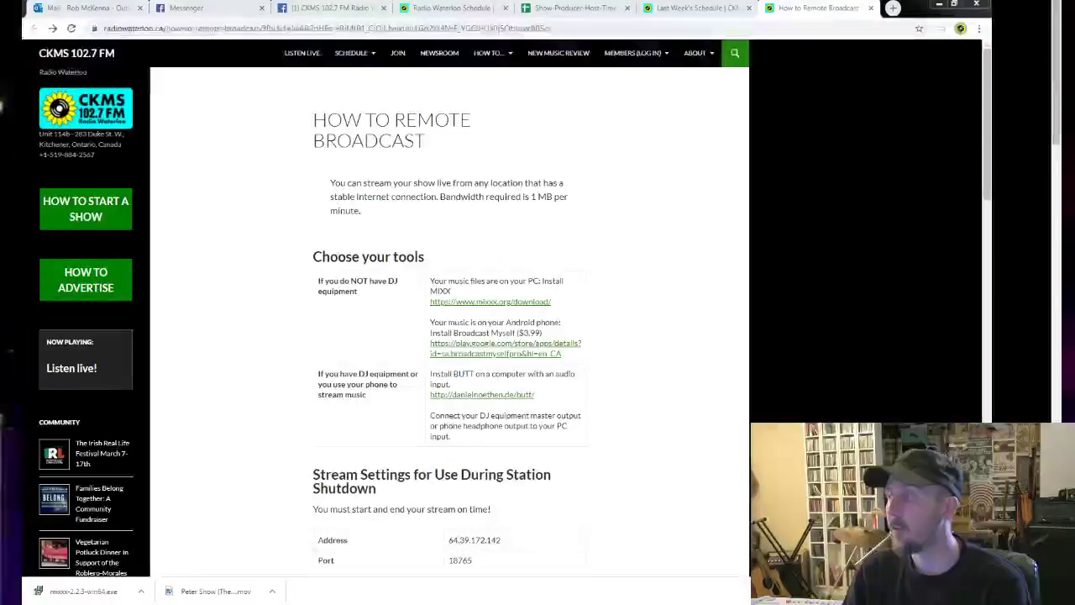
key("alt+Tab")
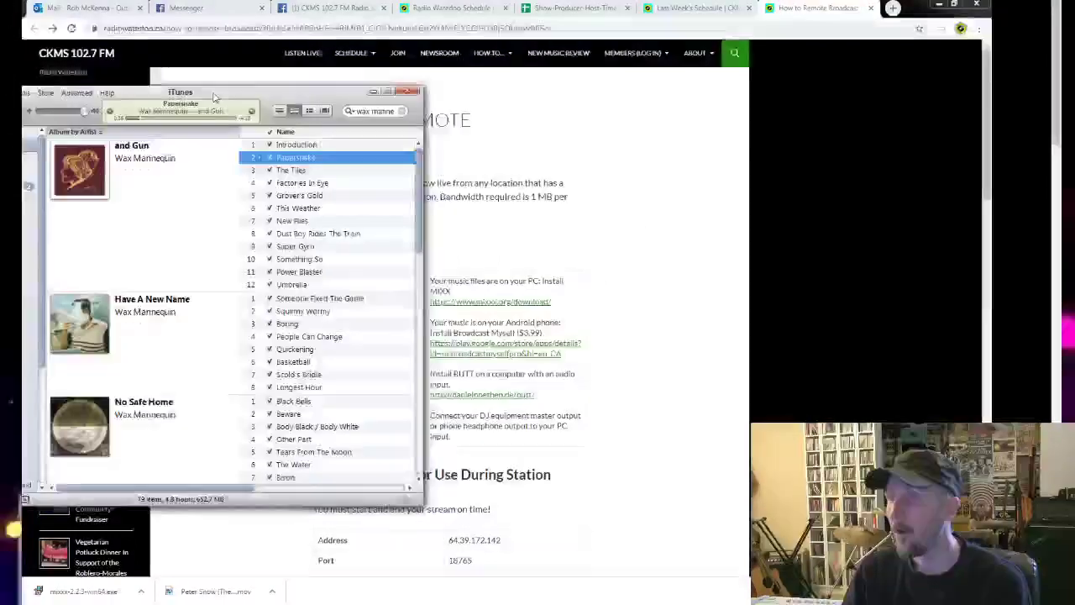
left_click_drag(342, 77, 1074, 100)
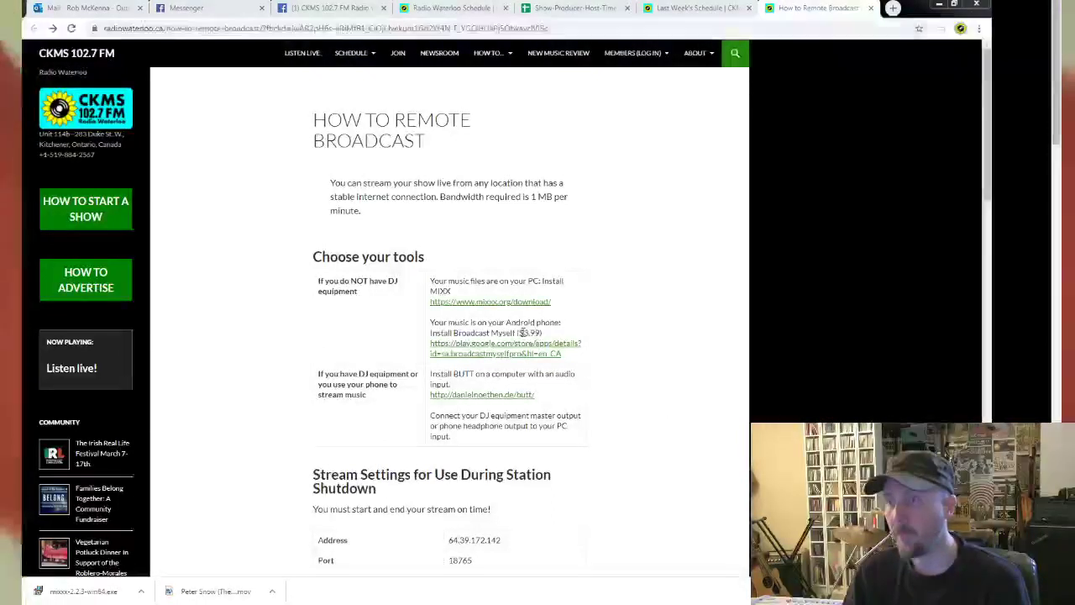
Step: Follow the mixxx.org/download link and look over the Mixxx 2.2.3 Stable Windows download page
left_click(476, 310)
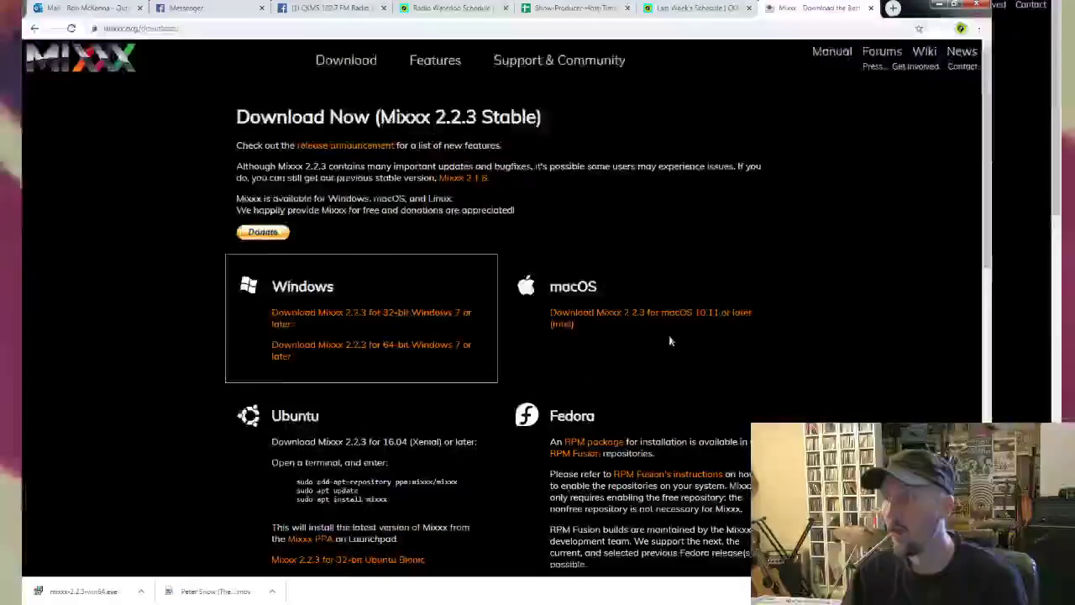
scroll(672, 340, "down", 7)
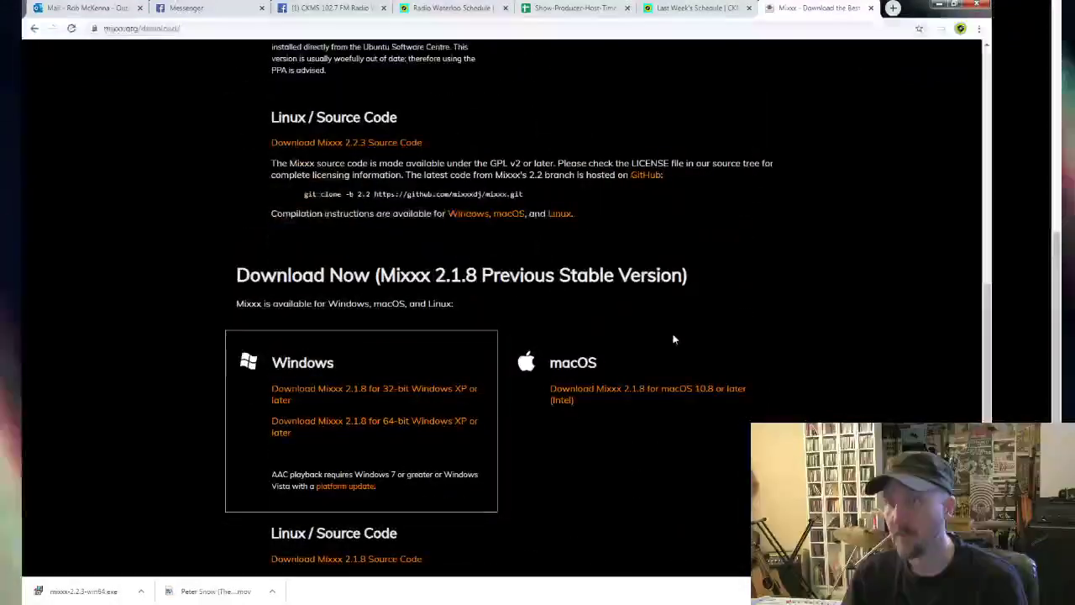
scroll(673, 340, "up", 4)
scroll(672, 335, "up", 3)
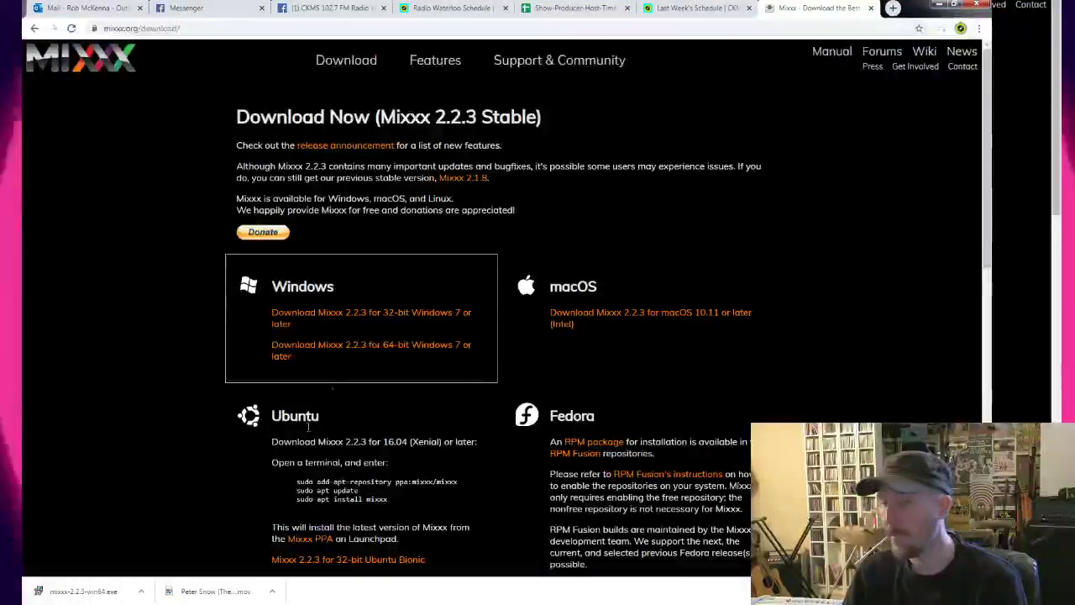
Step: Run mixxx-2.2.3-win64.exe past the security warning and start the installation
left_click(88, 595)
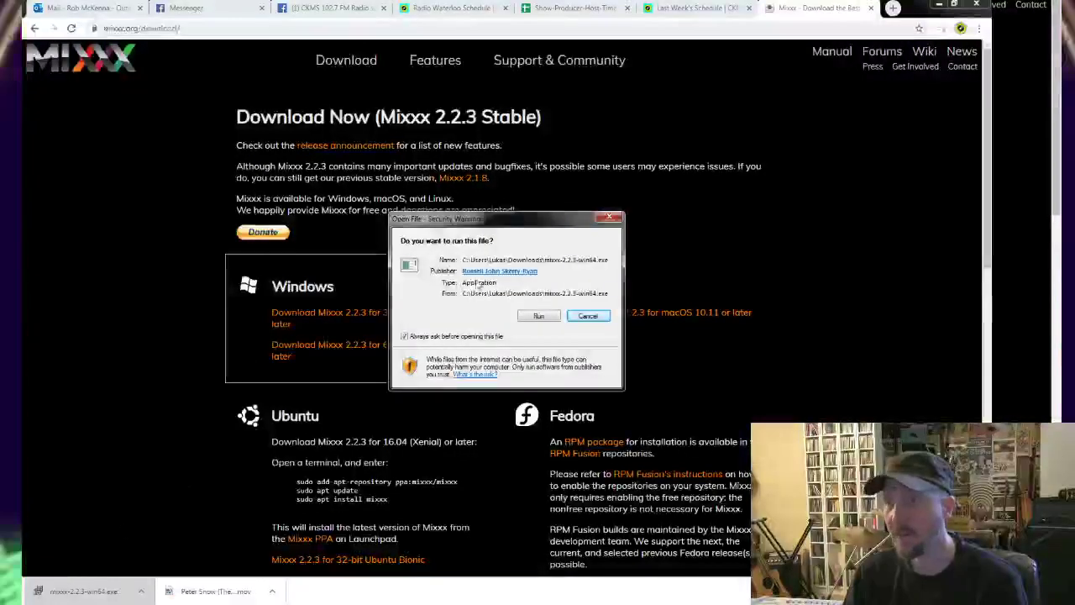
left_click(539, 317)
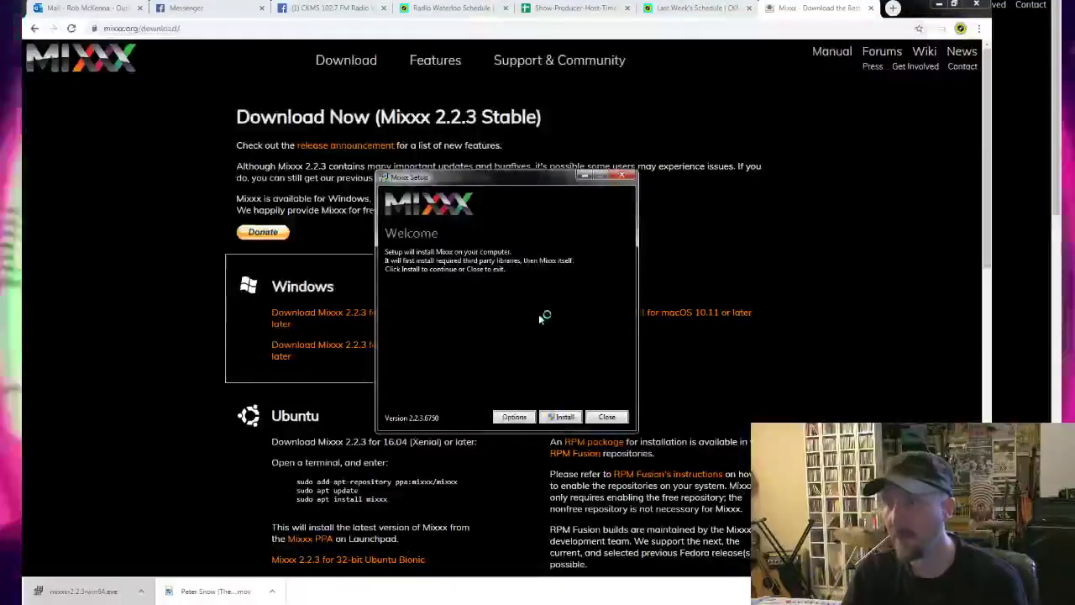
left_click(566, 419)
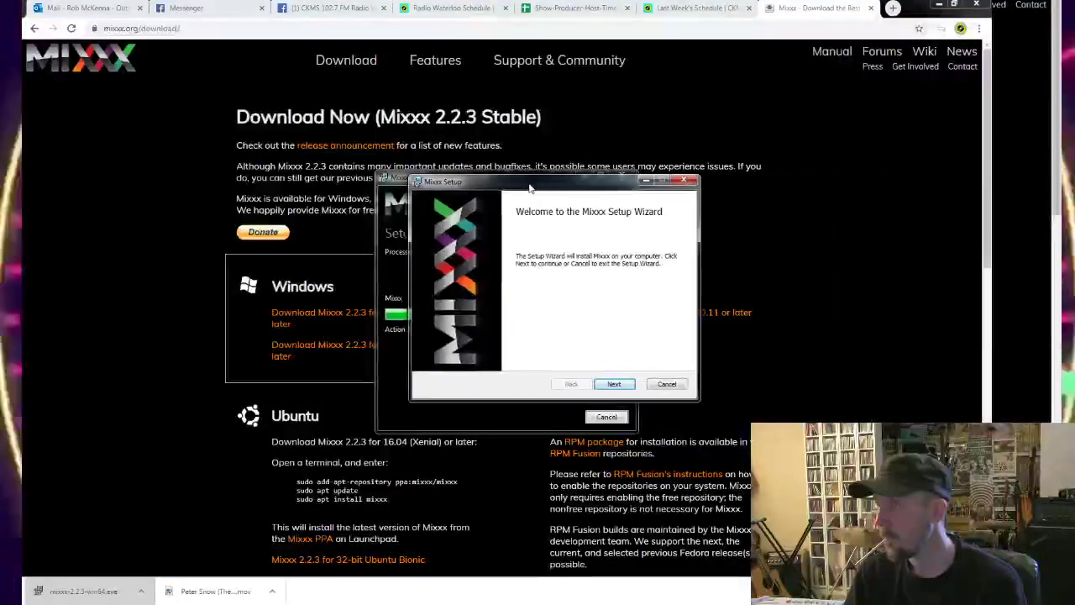
Step: Accept the license terms, check disk usage, keep the default features and install Mixxx
left_click(614, 384)
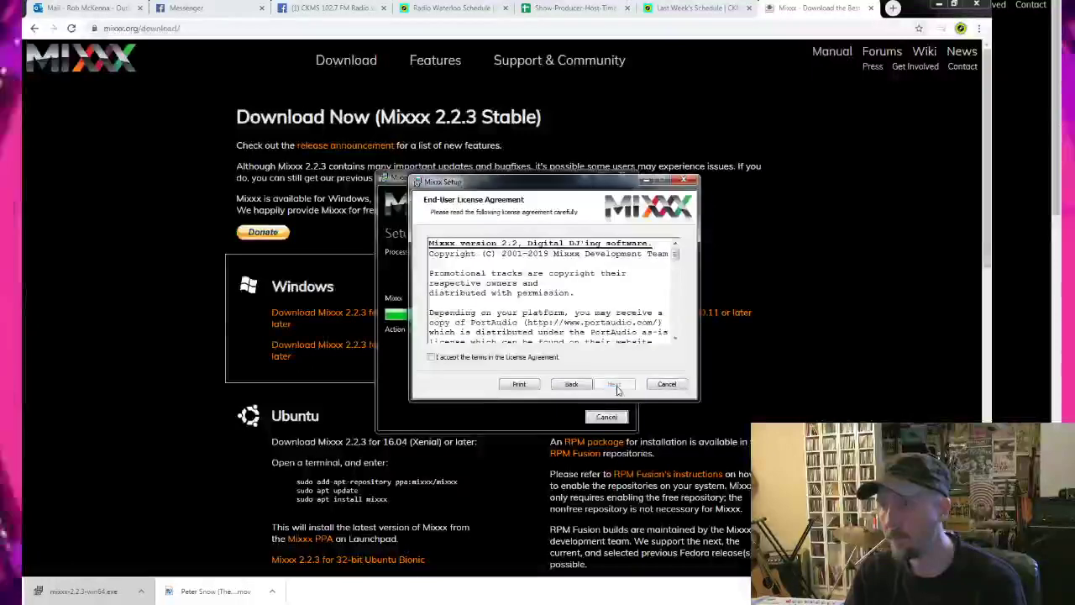
left_click(501, 359)
left_click(622, 385)
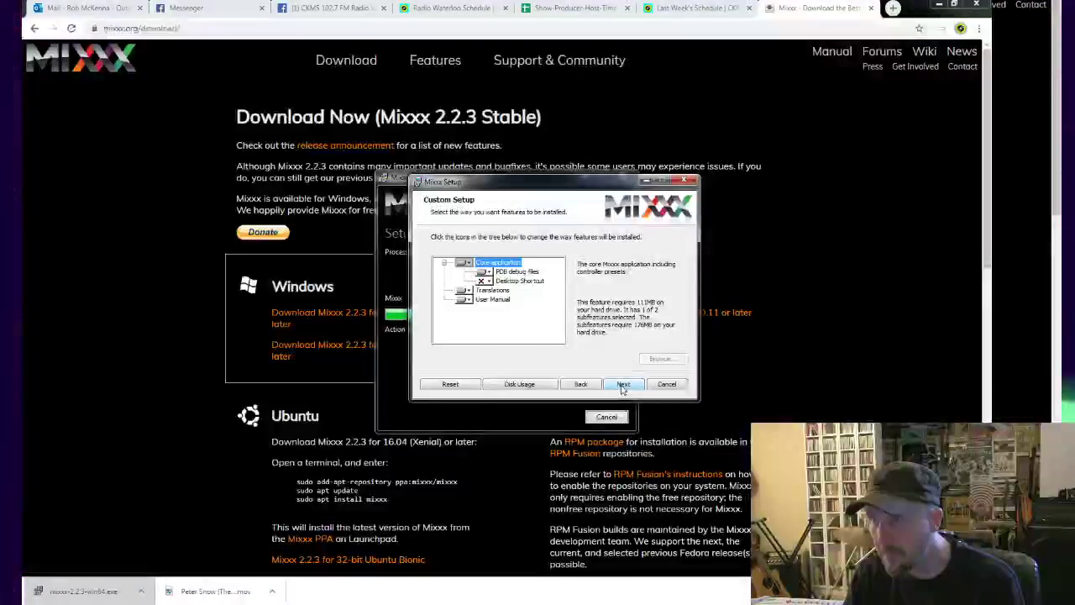
left_click(527, 385)
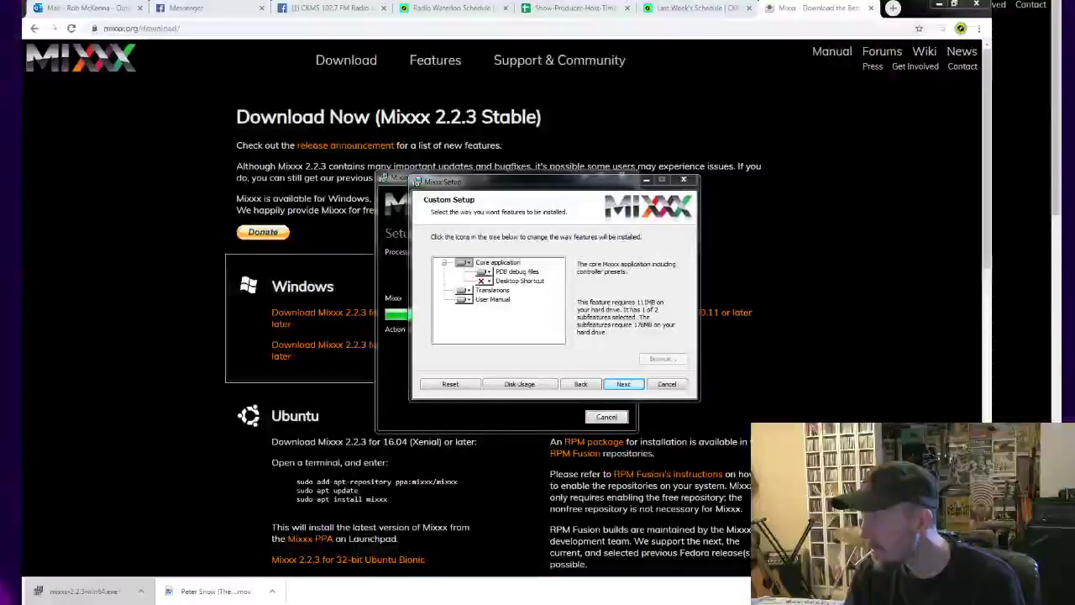
left_click(519, 384)
left_click(626, 388)
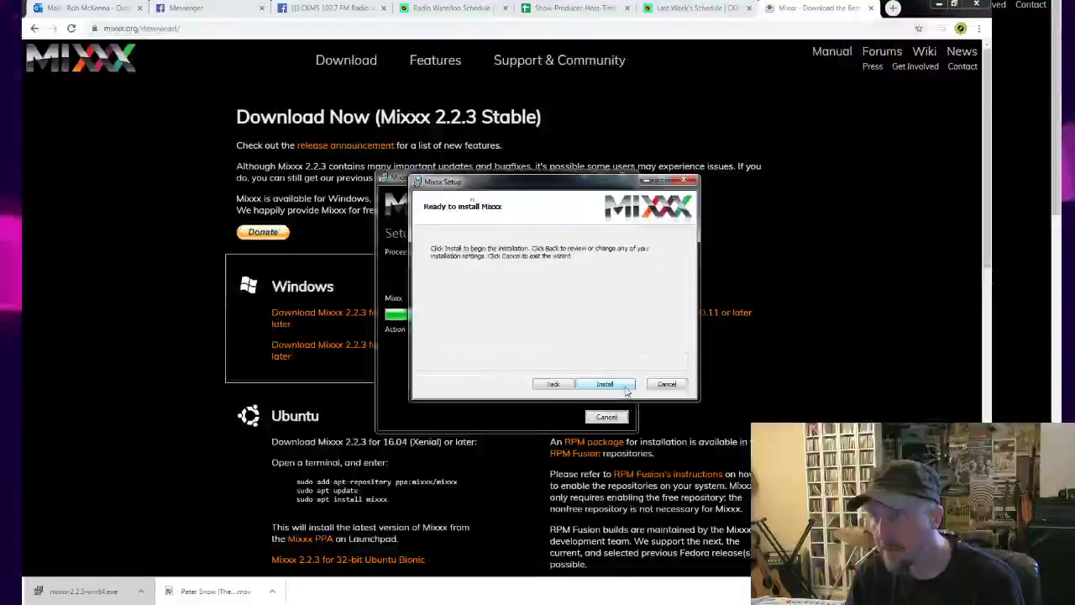
left_click(611, 387)
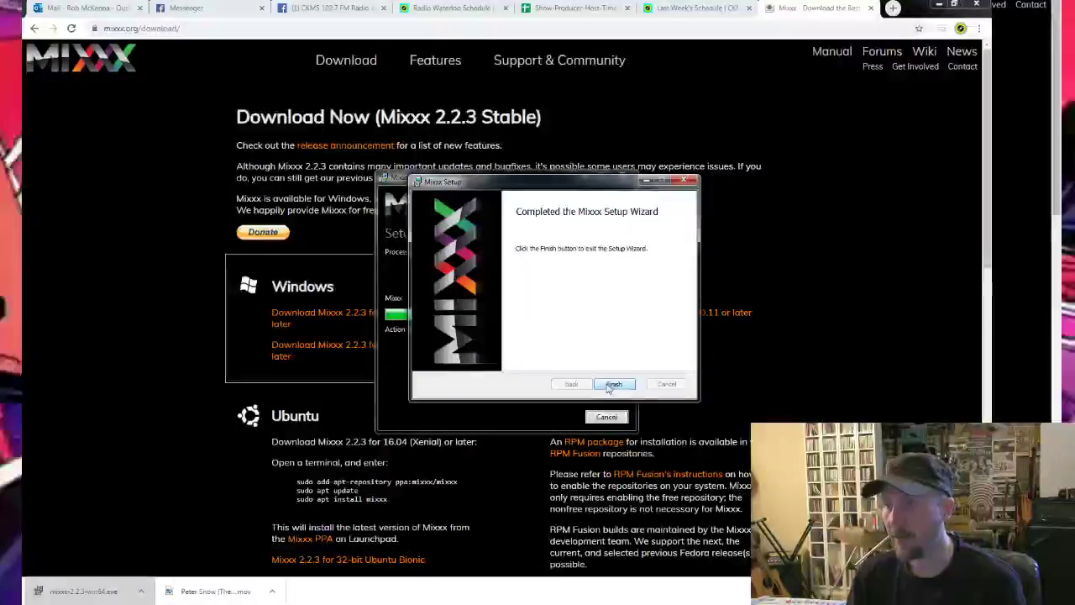
Step: Finish the setup wizard and launch the newly installed Mixxx
left_click(611, 387)
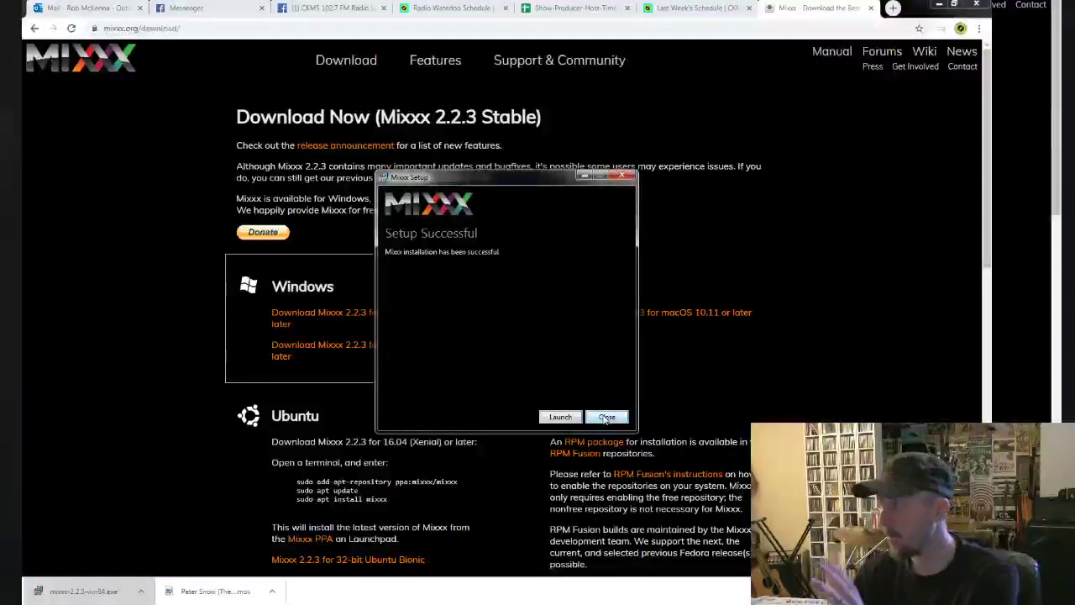
left_click(560, 417)
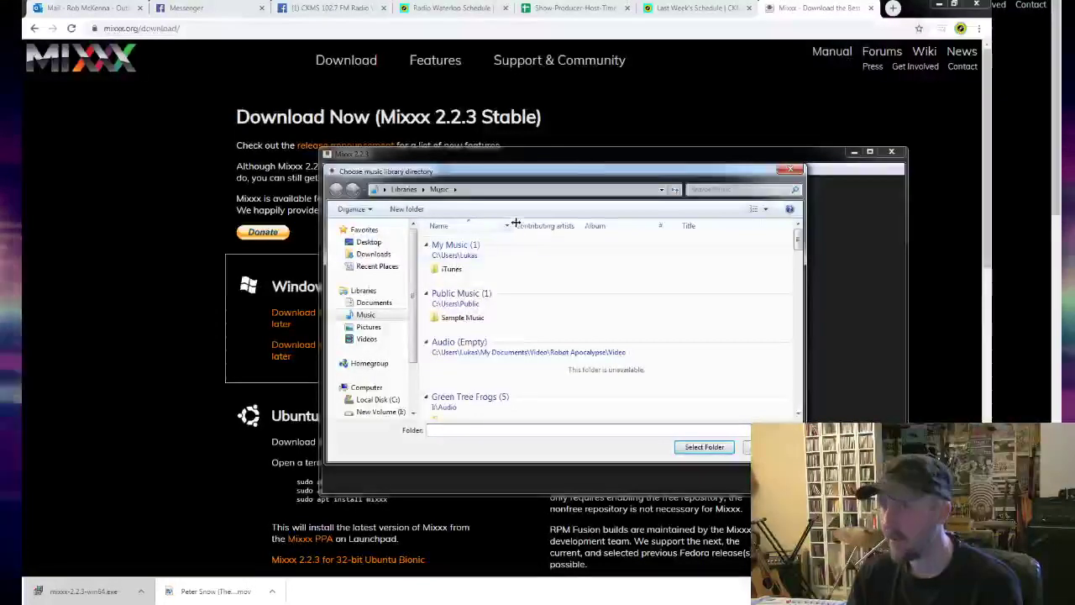
Step: Browse the library folder chooser to E:\Music and look through its artist and album subfolders
left_click_drag(438, 175, 423, 118)
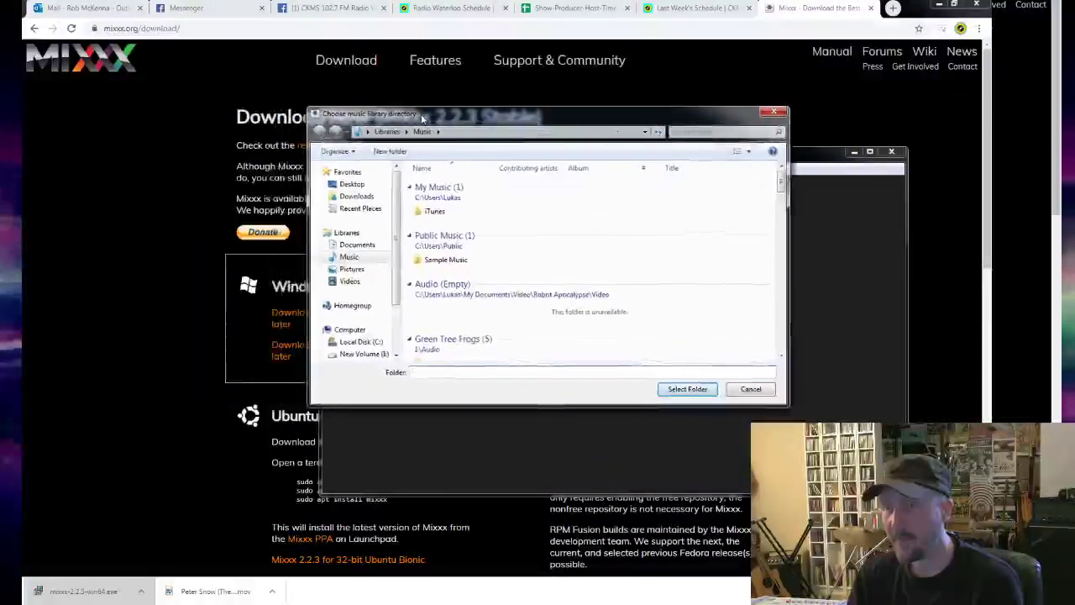
left_click(363, 353)
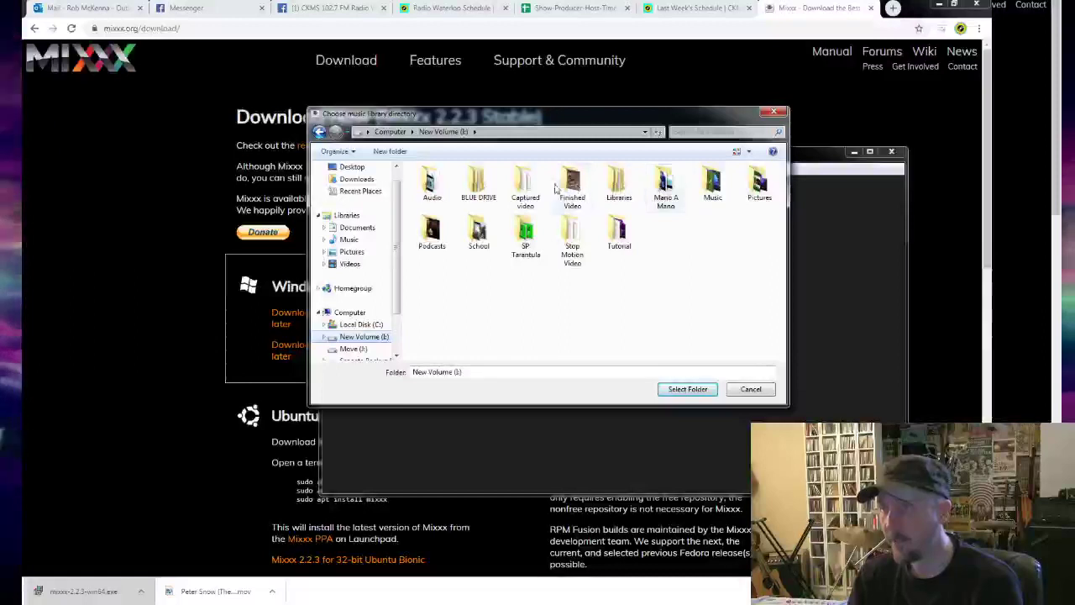
double_click(713, 186)
scroll(563, 298, "down", 3)
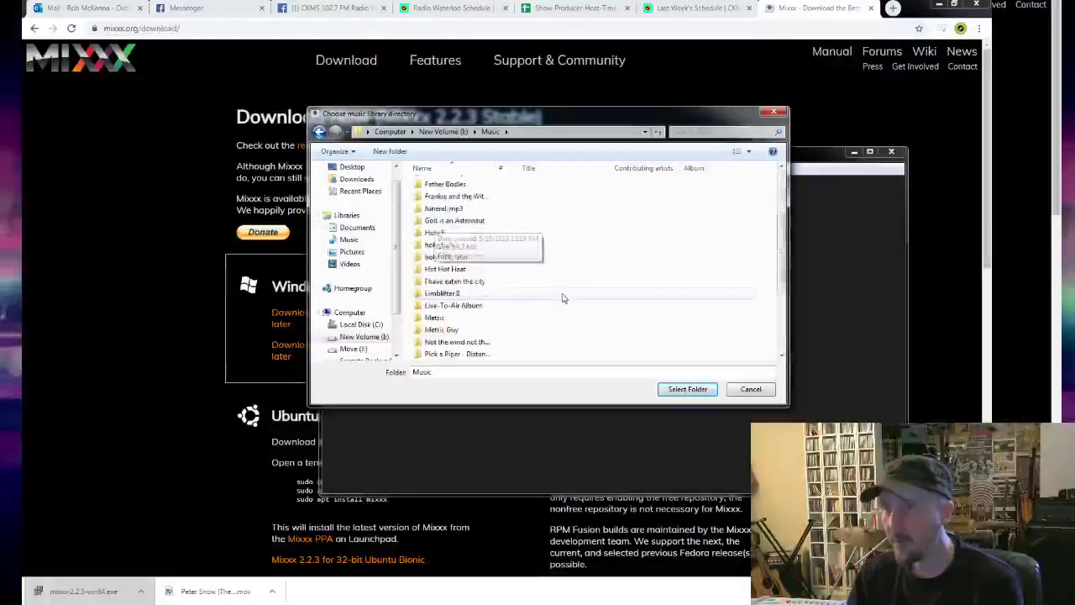
scroll(561, 300, "down", 4)
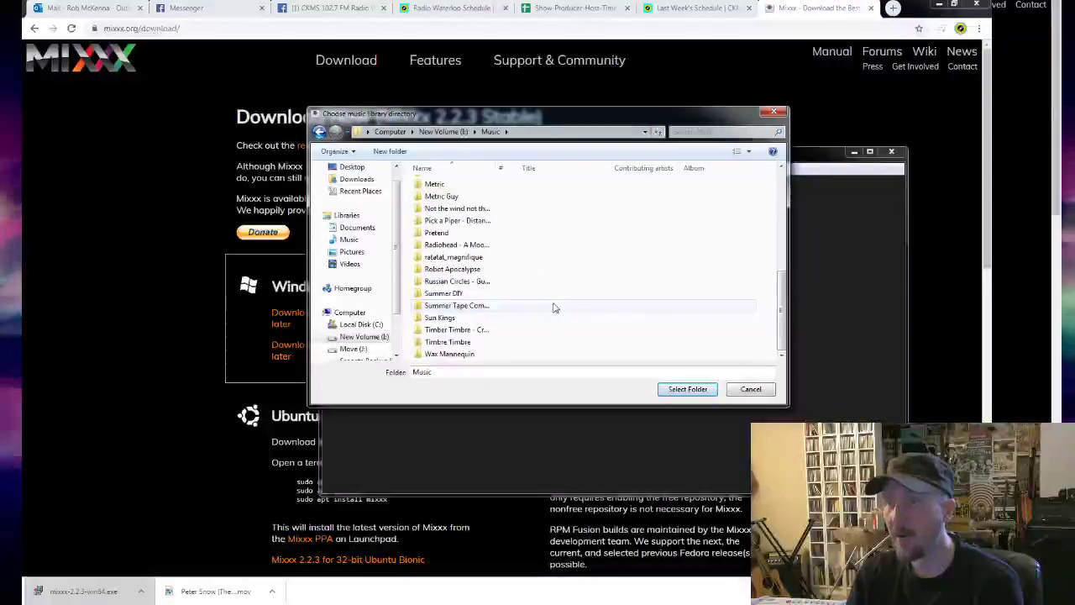
scroll(554, 308, "up", 6)
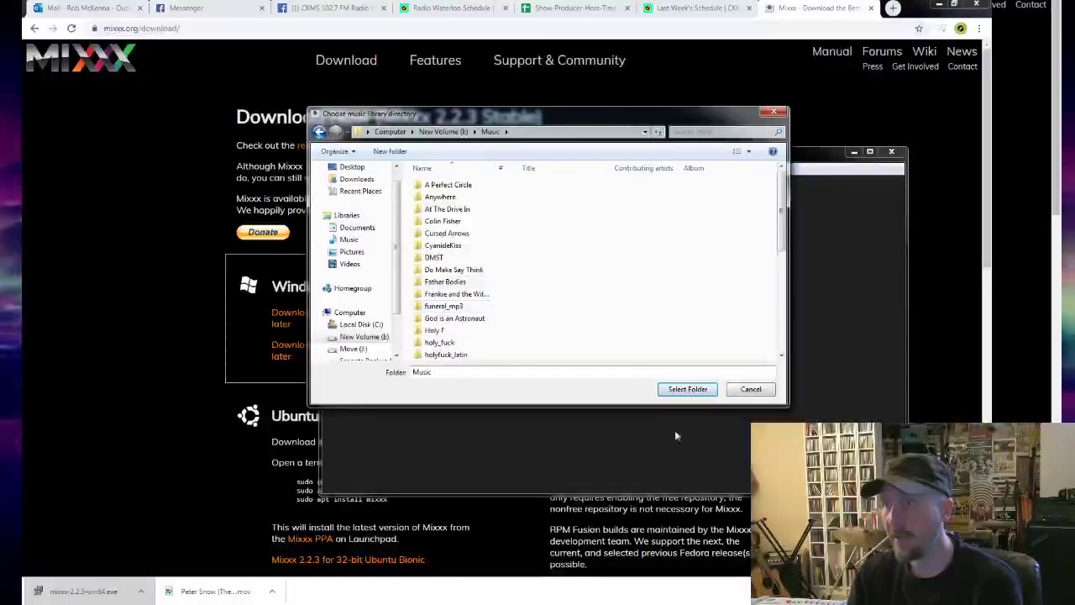
Step: Select E:\Music as the library folder and let Mixxx scan it into the main window
left_click(686, 390)
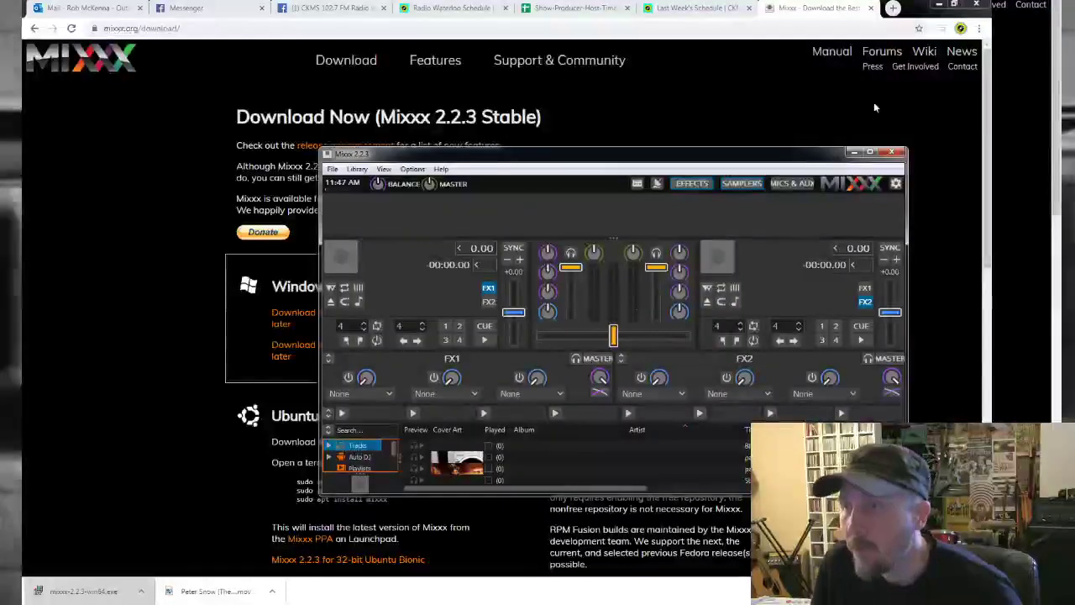
Step: Move the Mixxx window up and left, then look at the File menu
left_click_drag(836, 151, 703, 119)
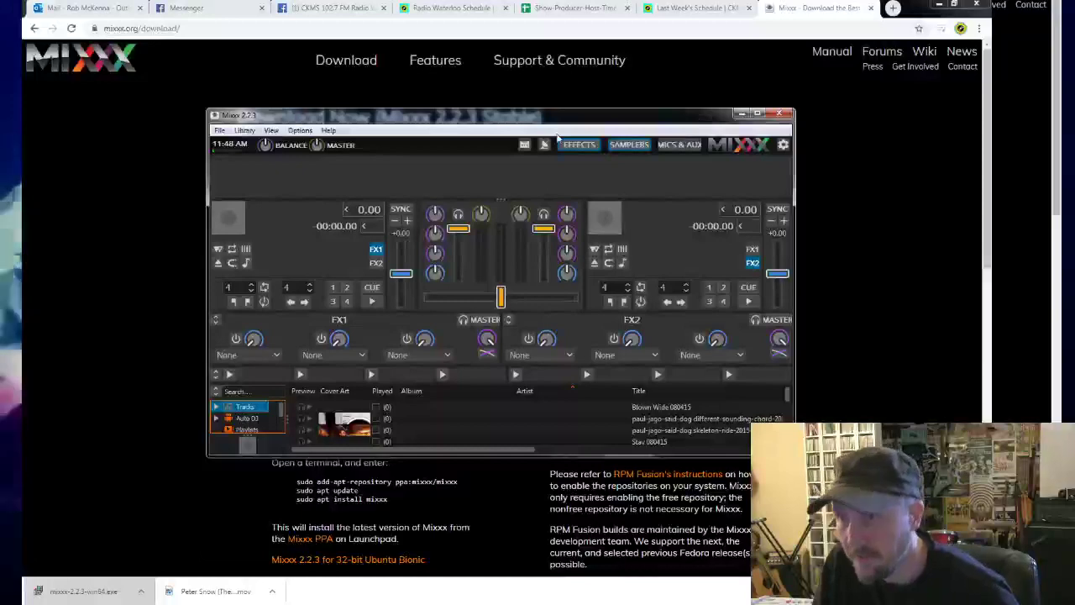
left_click(217, 133)
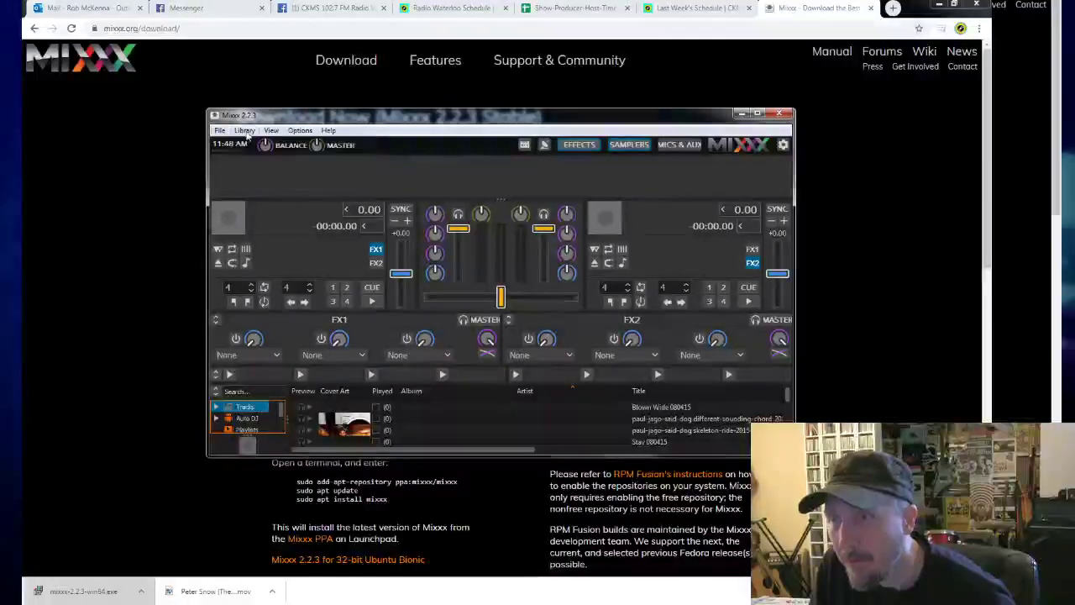
Step: Browse the Library, View and Help menus, then return to the CKMS remote broadcast guide
left_click(244, 131)
left_click(271, 131)
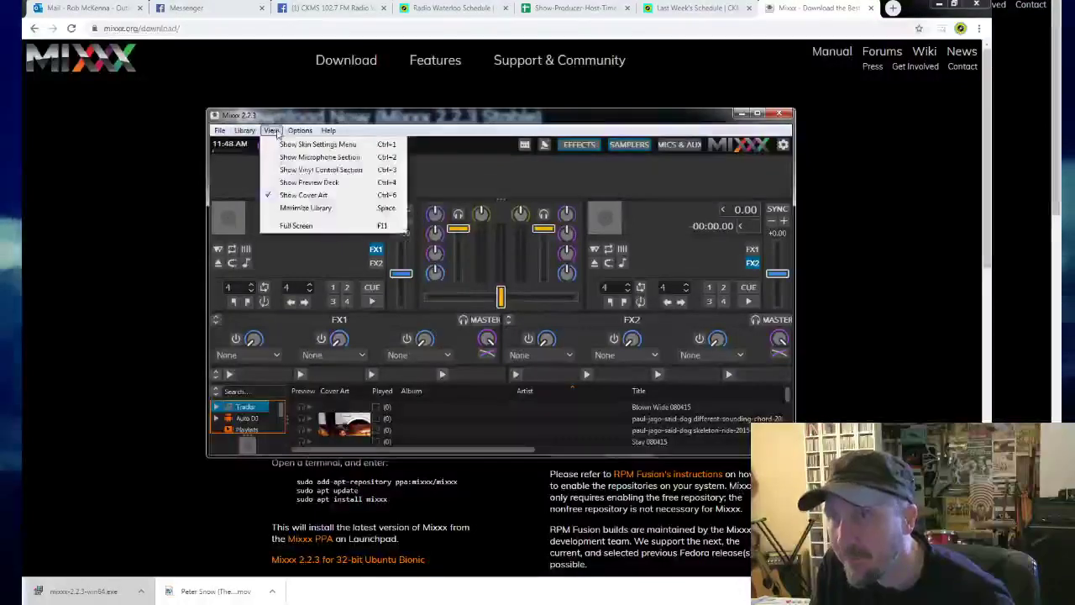
left_click(271, 131)
left_click(271, 131)
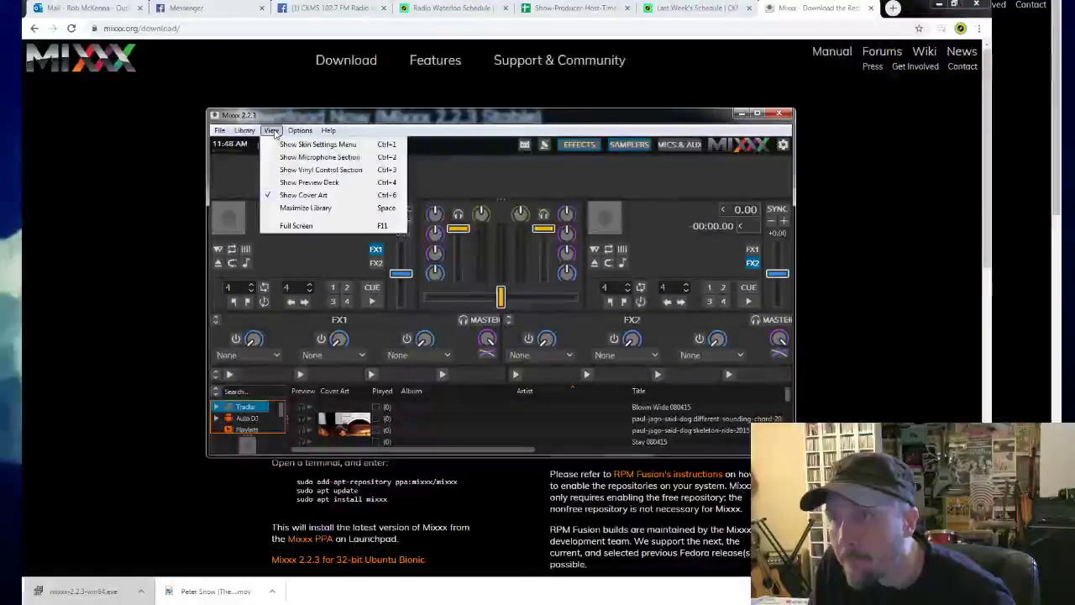
mouse_move(298, 134)
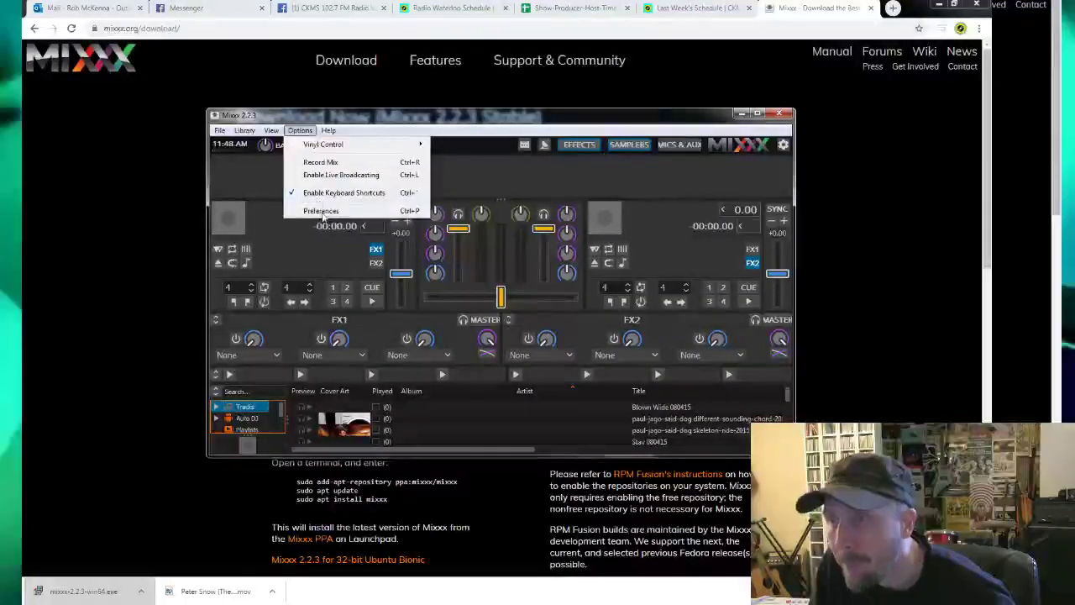
left_click(328, 137)
left_click(331, 134)
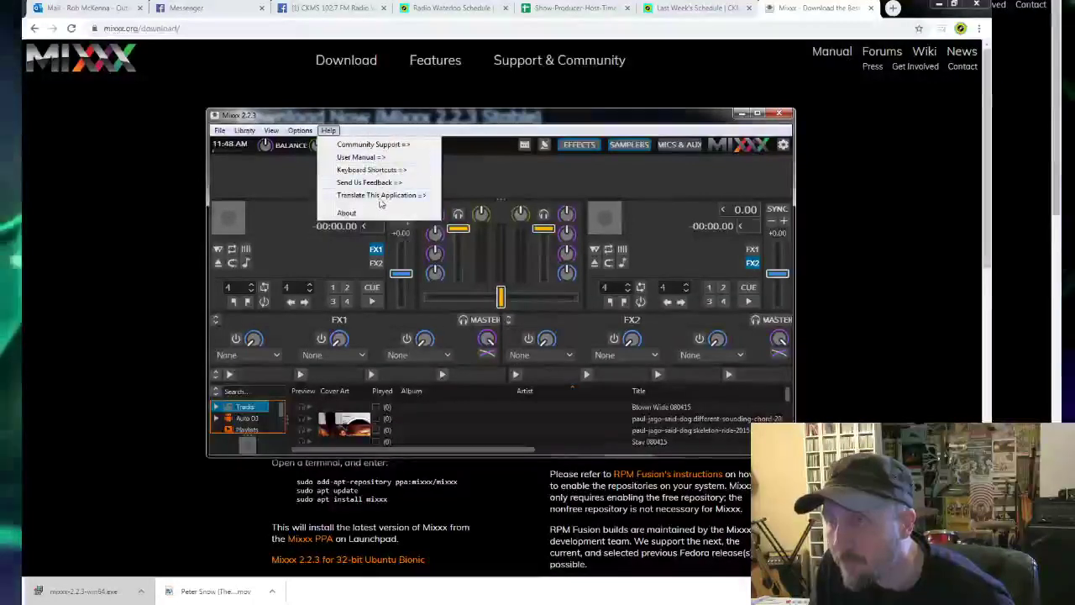
left_click(378, 126)
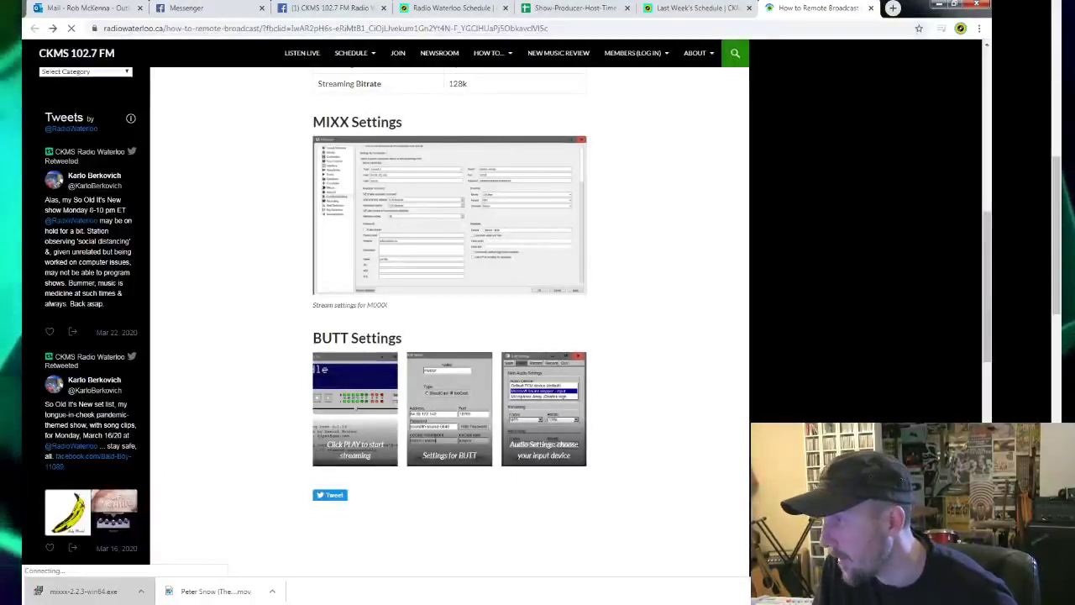
Step: Switch back to the Mixxx 2.2.3 window with Alt+Tab
key("alt+Tab")
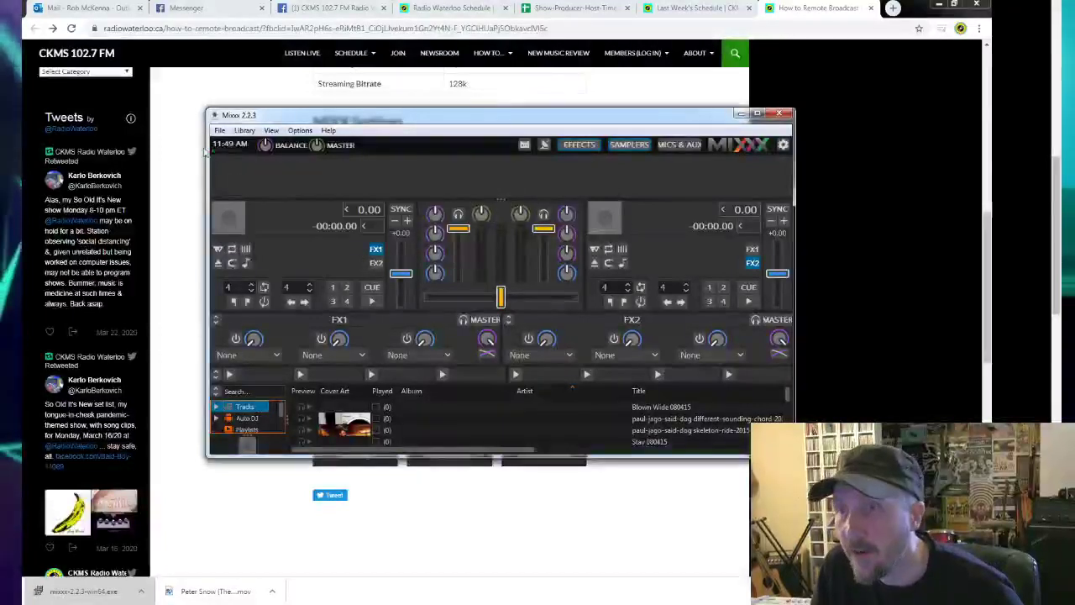
Step: Open Preferences from the Options menu, landing on the Sound Hardware page
left_click(220, 131)
mouse_move(240, 134)
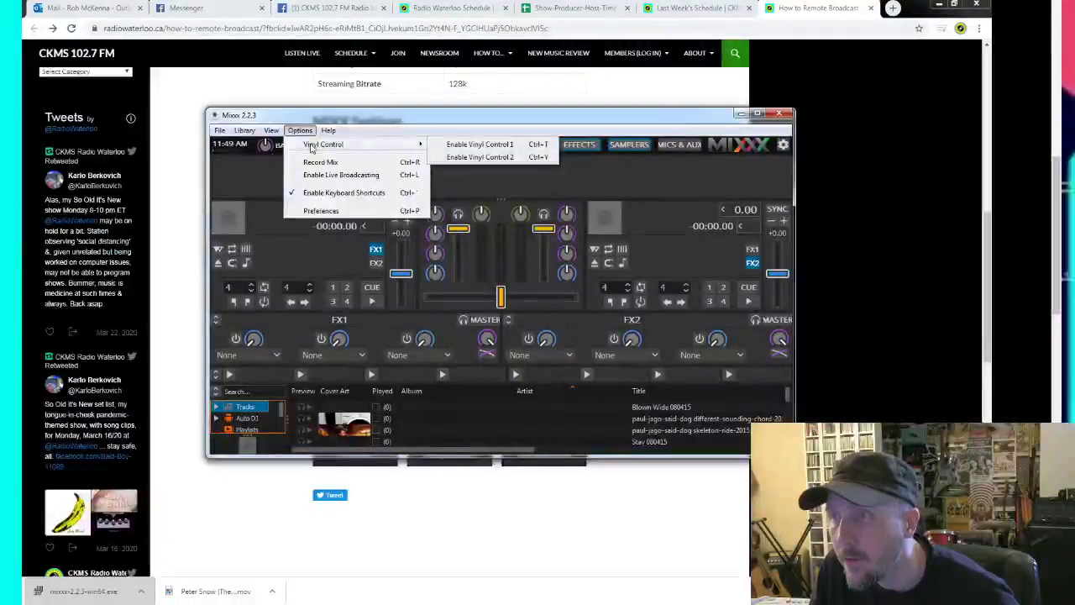
left_click(329, 211)
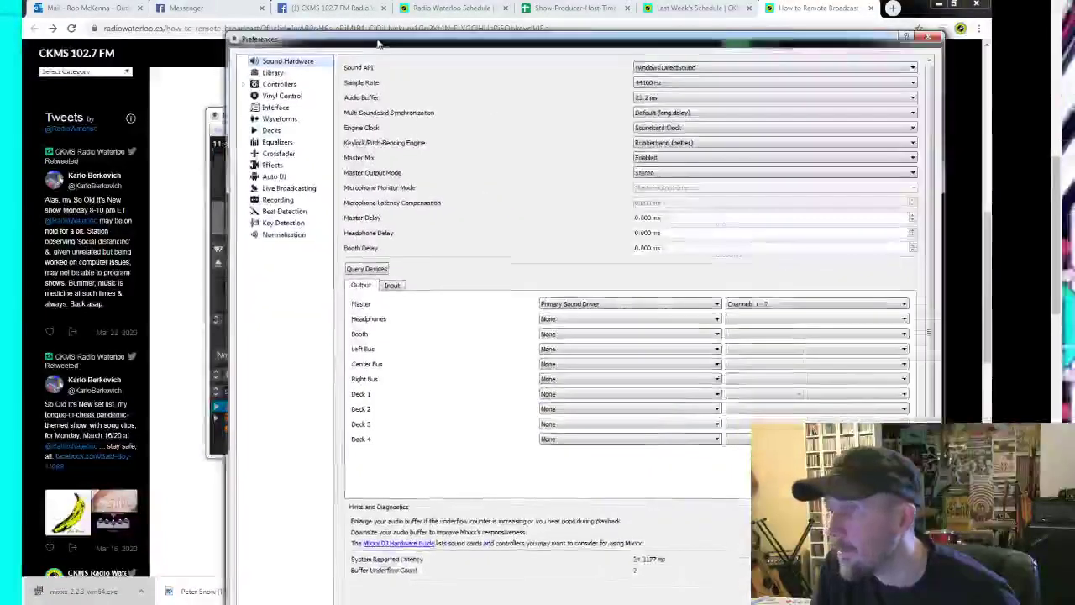
Step: Move Preferences left and browse the Library, Controllers, Vinyl Control and Interface pages
left_click_drag(393, 32, 247, 32)
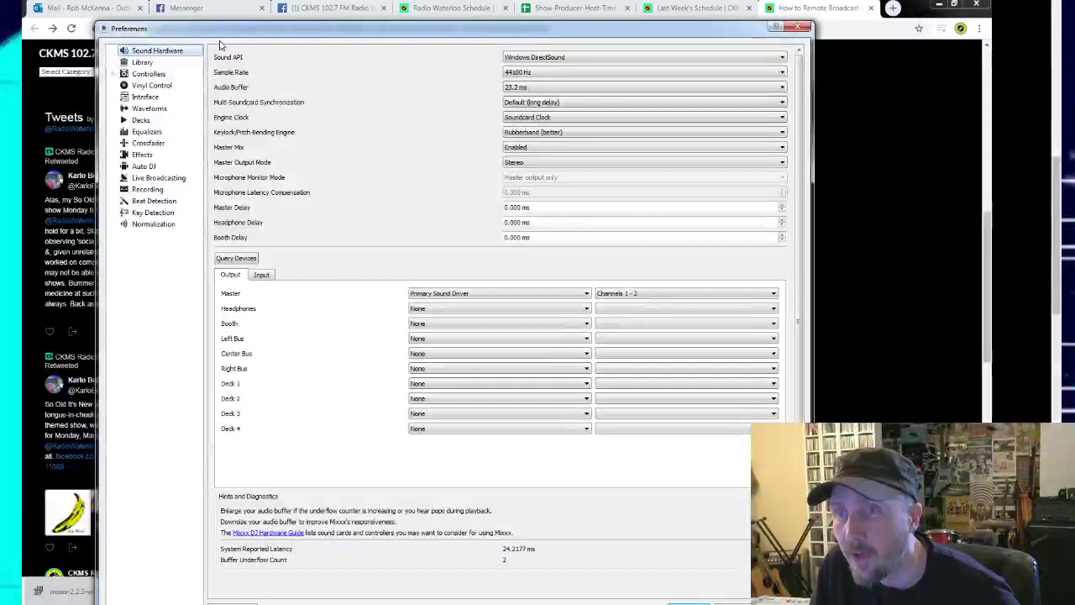
left_click(142, 62)
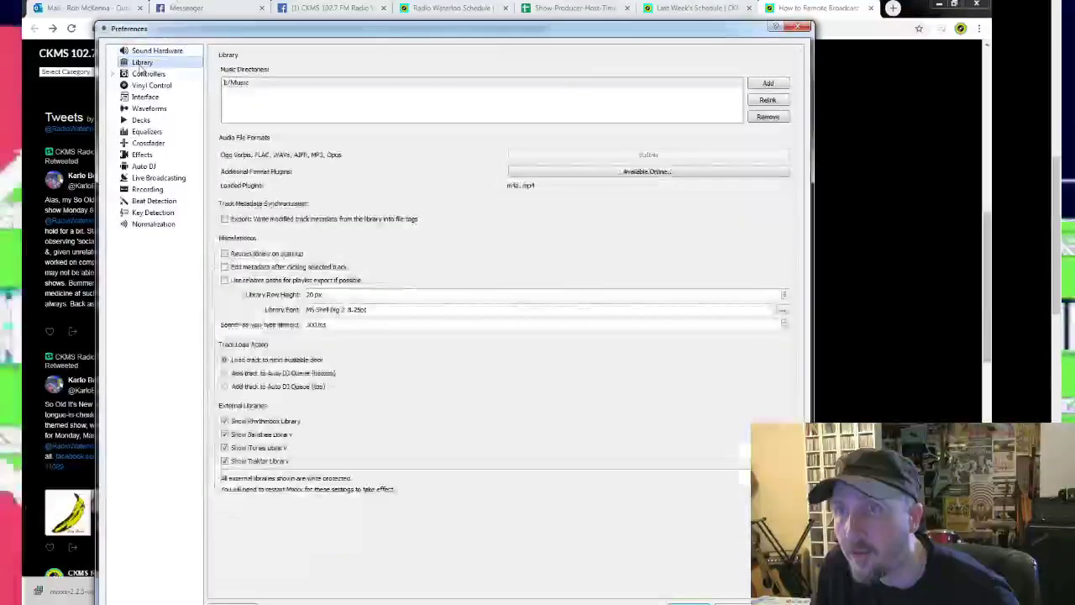
left_click(149, 75)
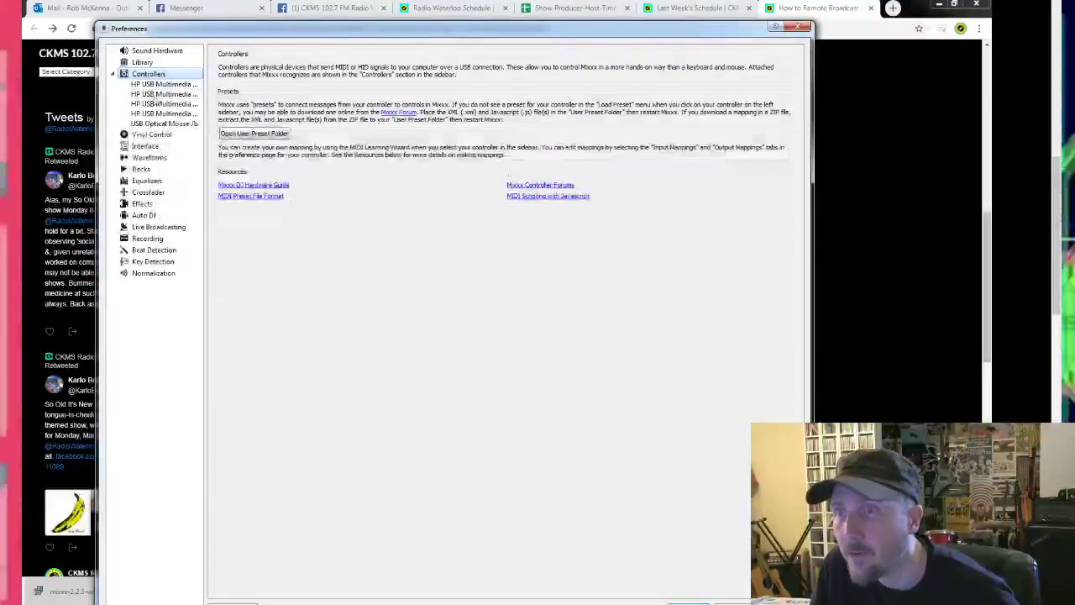
left_click(148, 135)
left_click(147, 147)
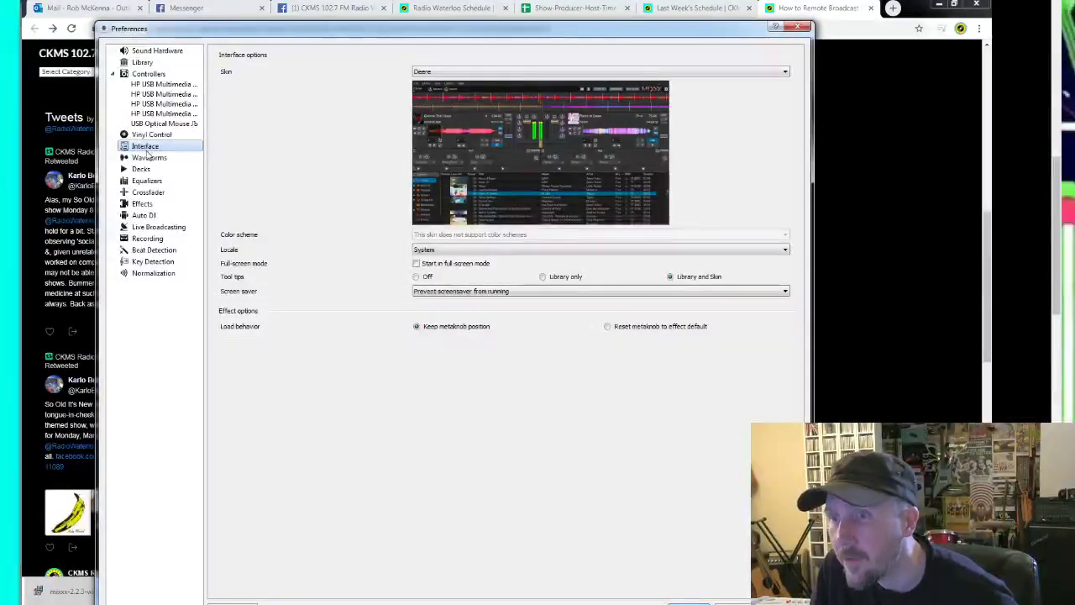
Step: Browse the Waveforms, Decks, Equalizers, Crossfader and Effects pages, ending on Auto DJ
left_click(149, 158)
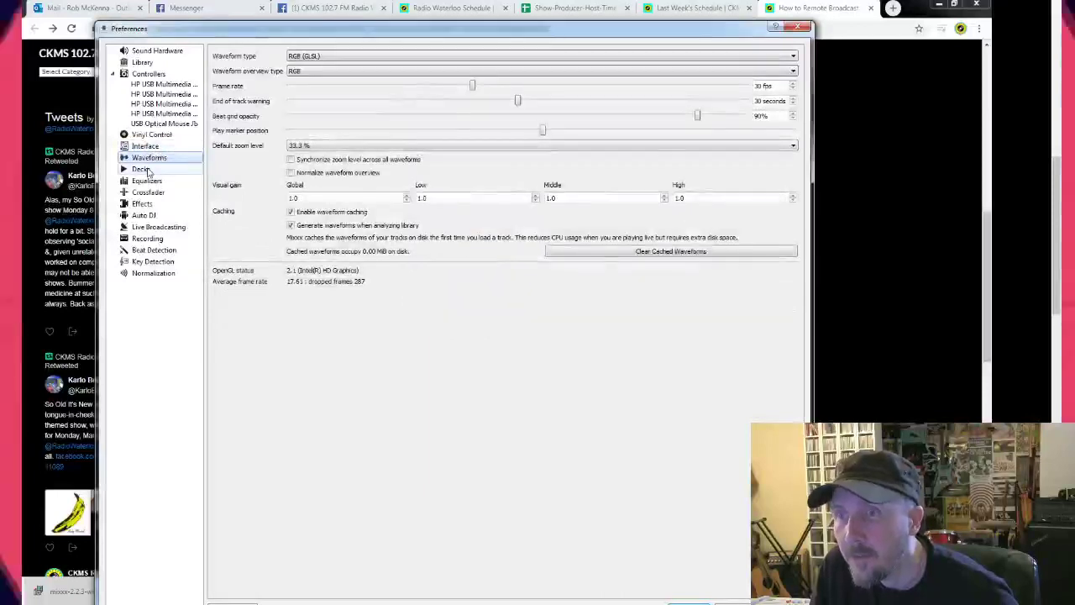
left_click(140, 168)
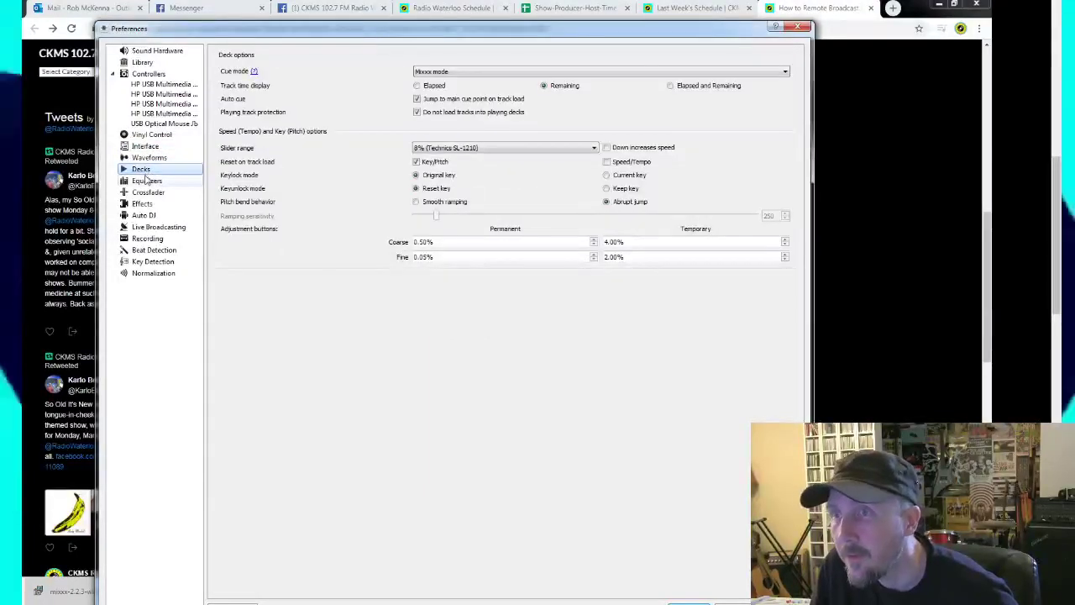
left_click(147, 179)
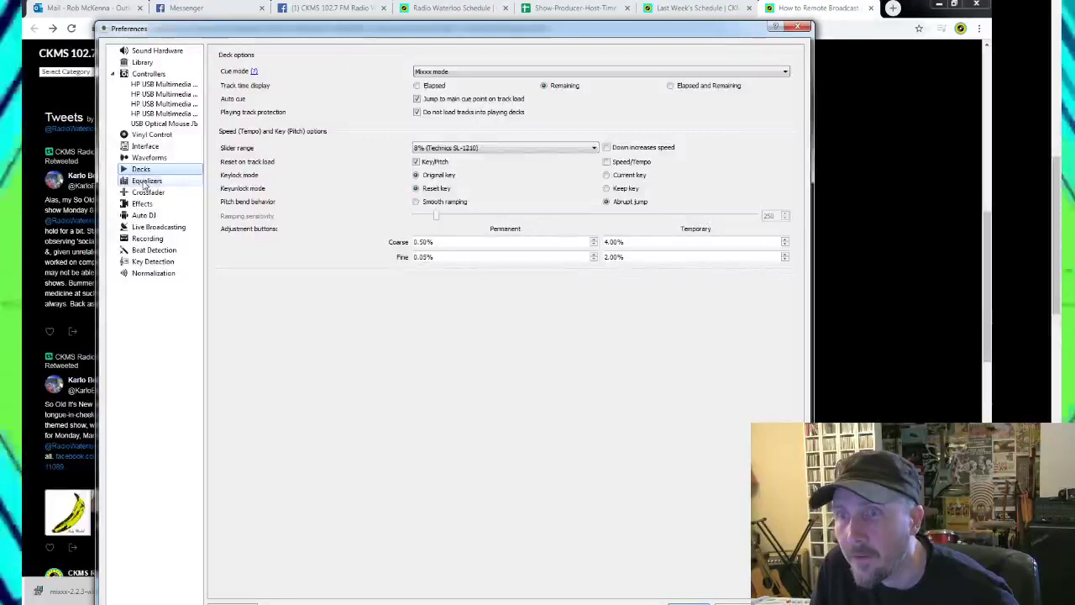
left_click(148, 192)
left_click(143, 205)
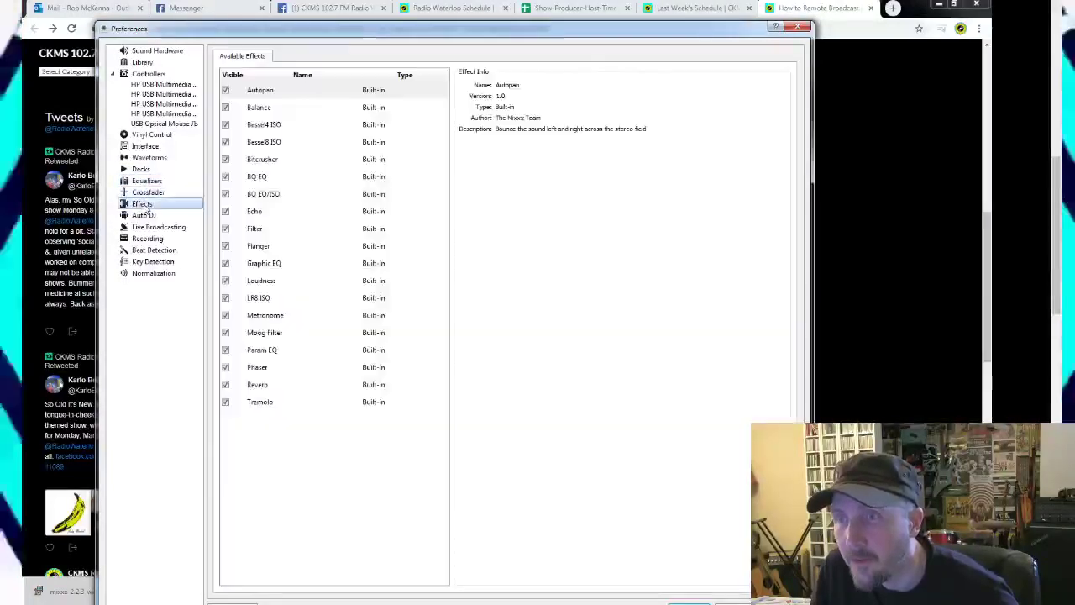
left_click(144, 216)
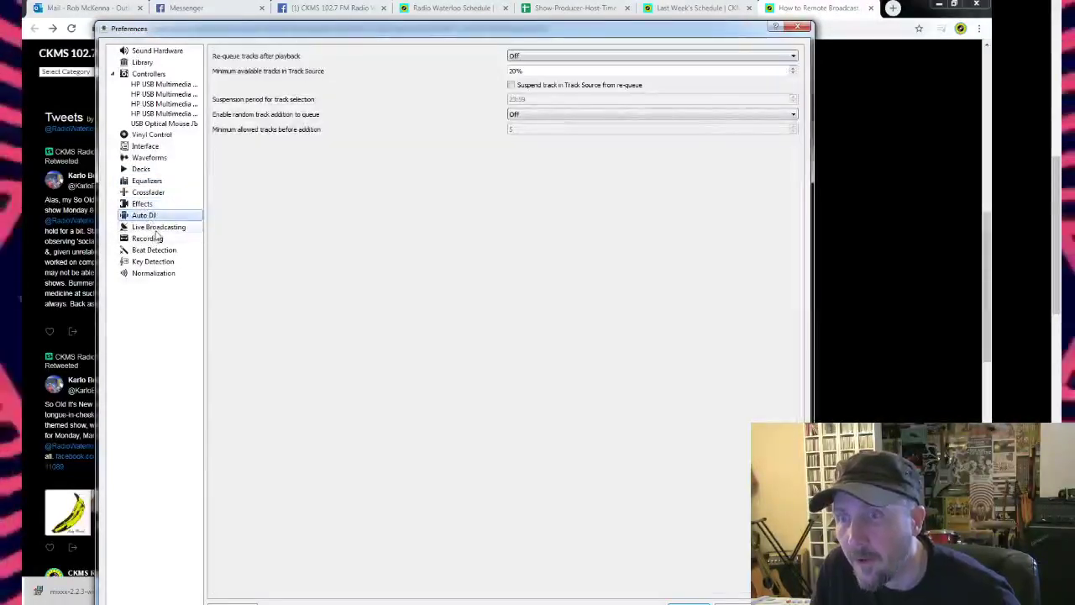
Step: Show the Live Broadcasting page: Connection 1, Icecast 2, port 8000, 128 kbps MP3
left_click(158, 228)
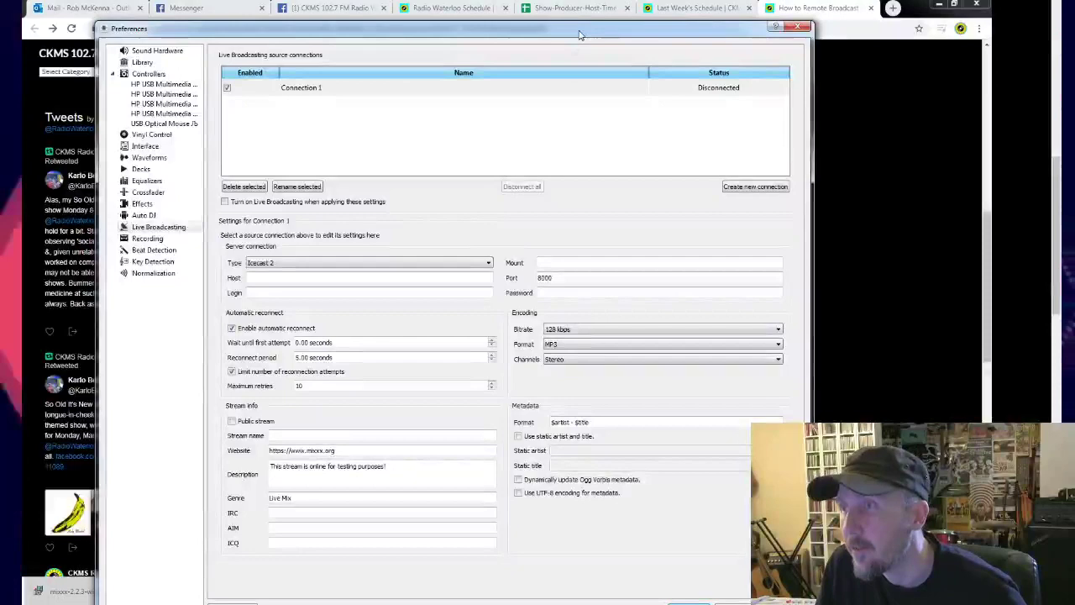
left_click_drag(579, 35, 601, 13)
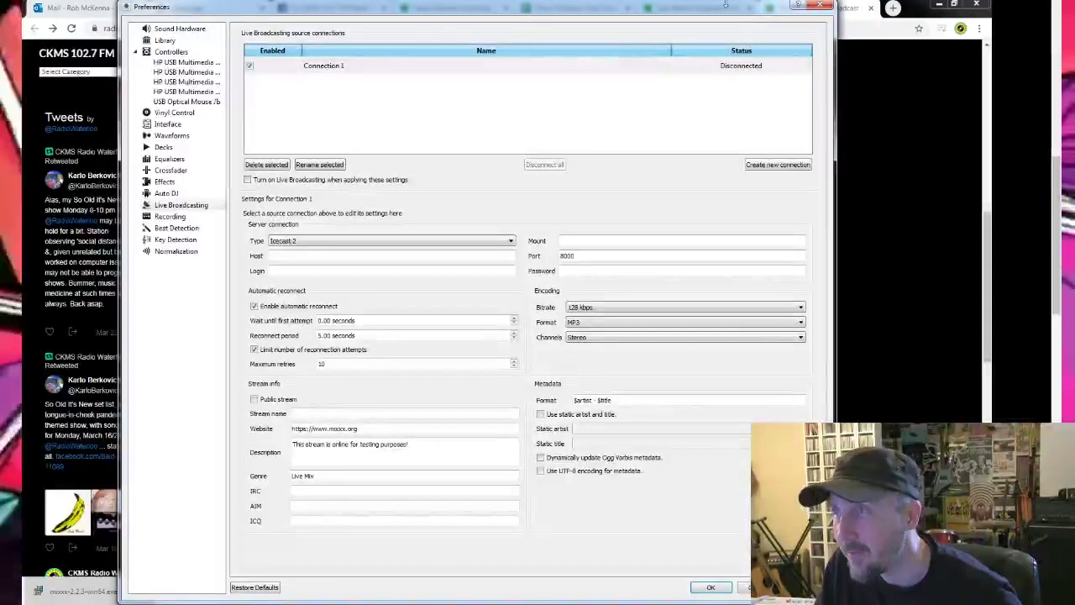
Step: Confirm Preferences with OK and nudge the Mixxx mixer window slightly up
left_click(821, 6)
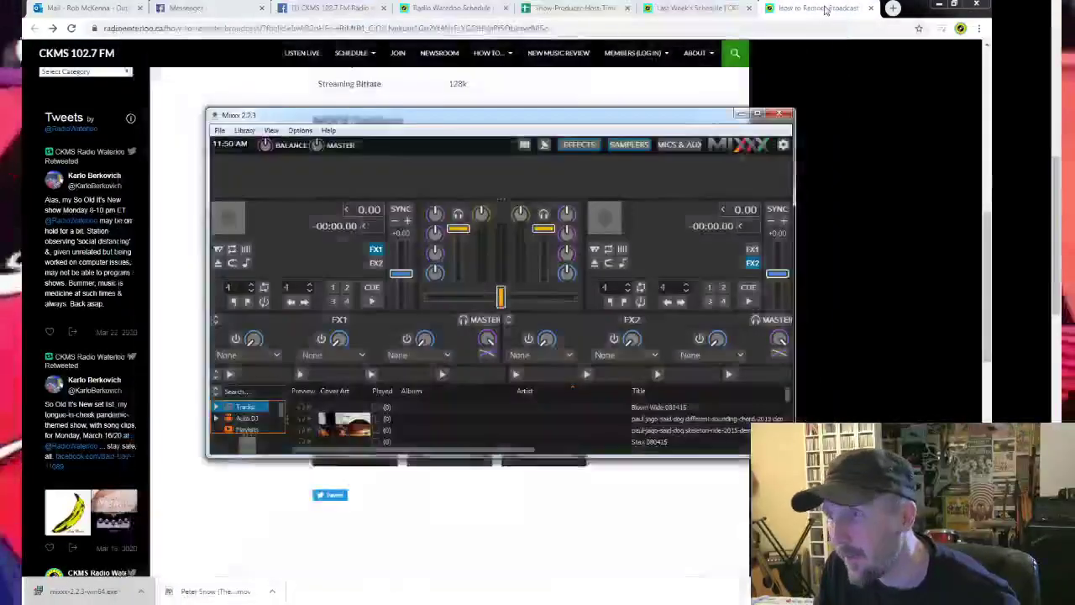
left_click_drag(404, 126, 401, 109)
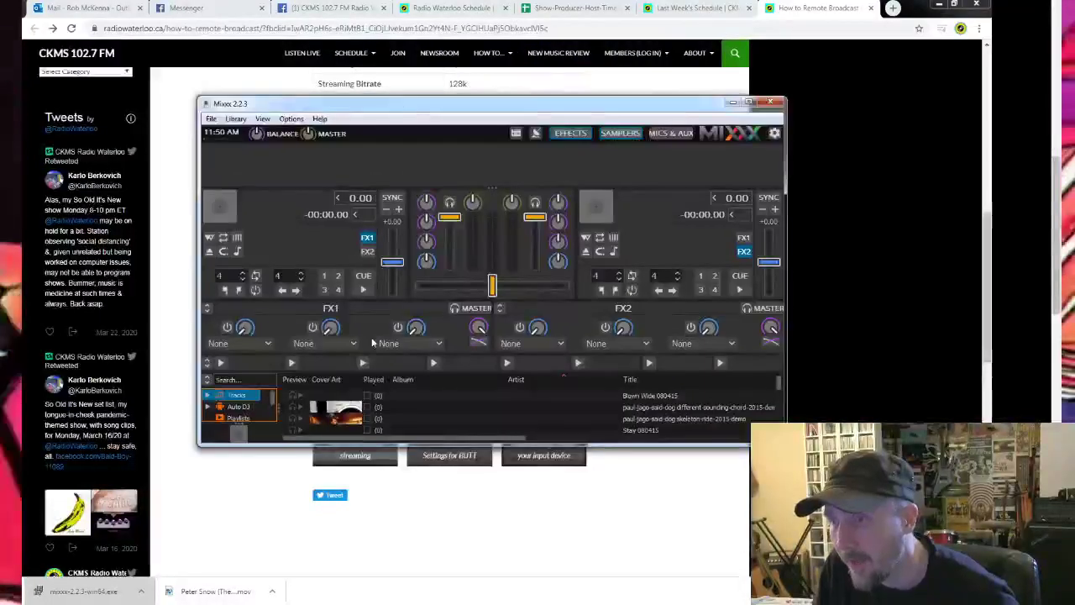